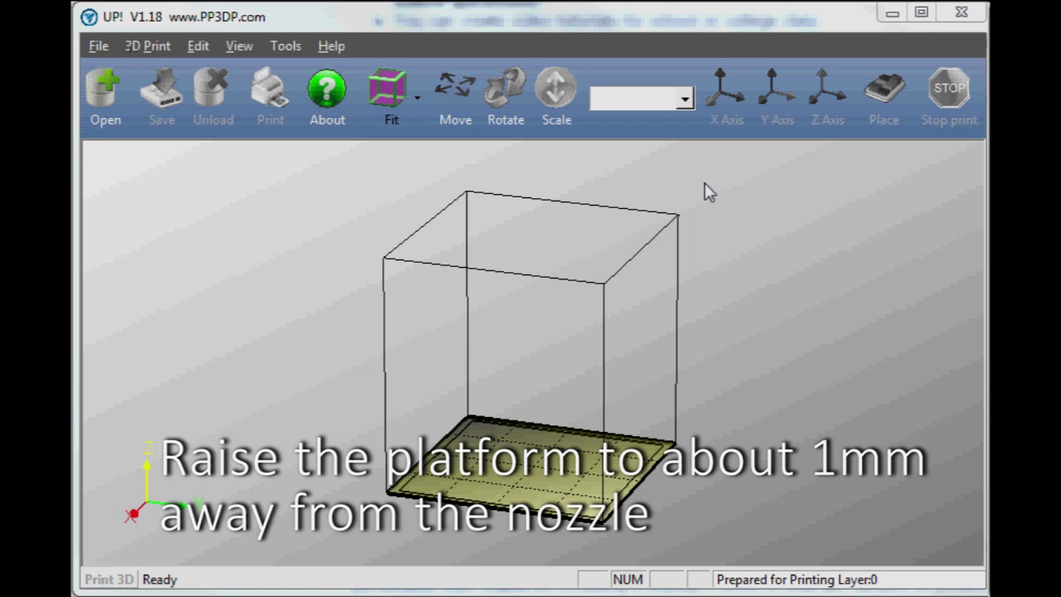
- Open Platform Calibrate from the 3D Print menu
left_click(131, 46)
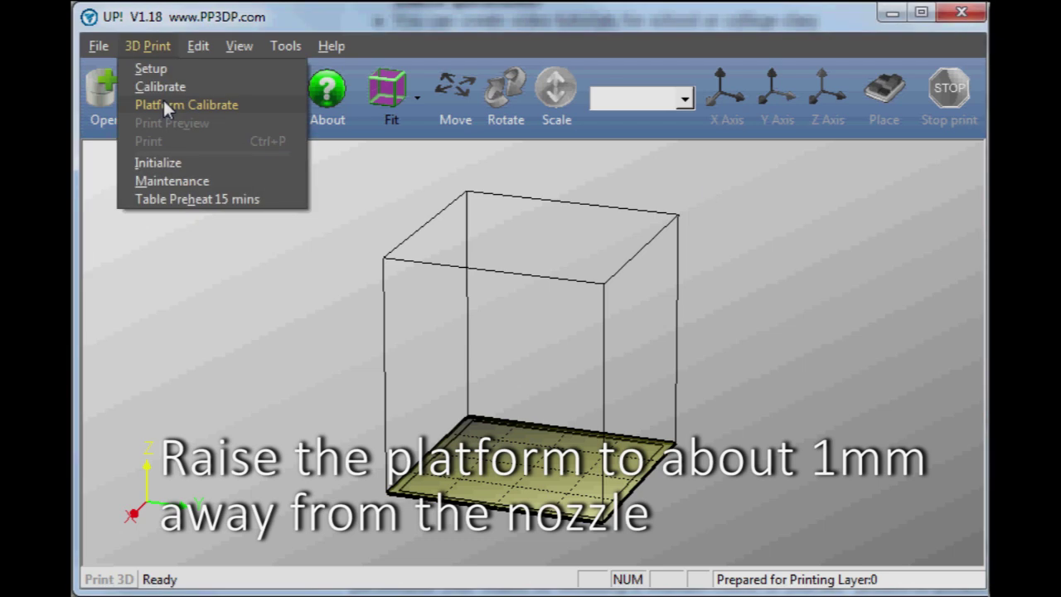
left_click(163, 100)
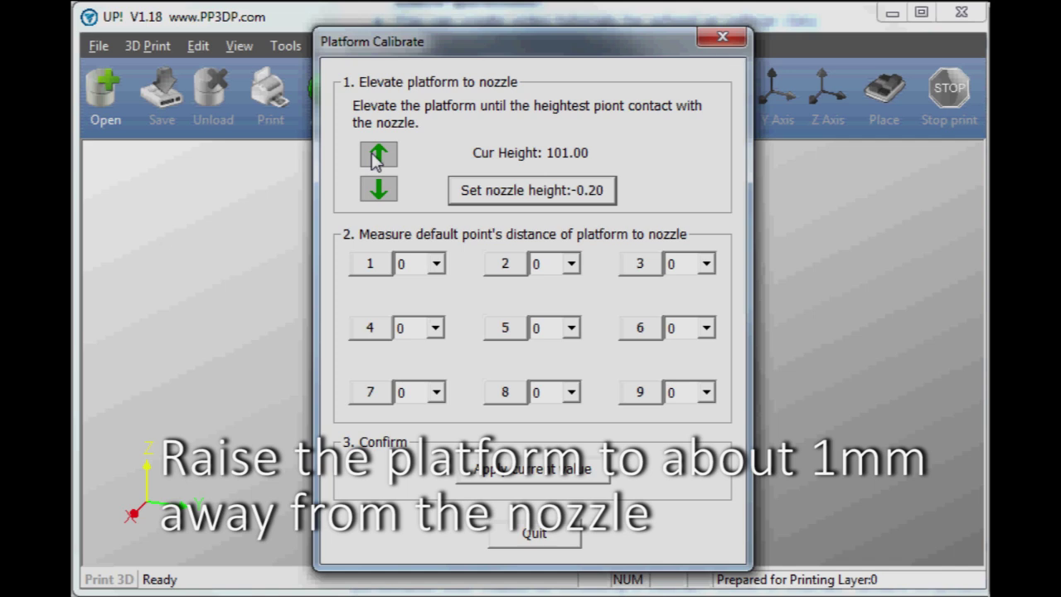
- Raise the platform to about 1 mm from the nozzle, current height 123.20
left_click(374, 157)
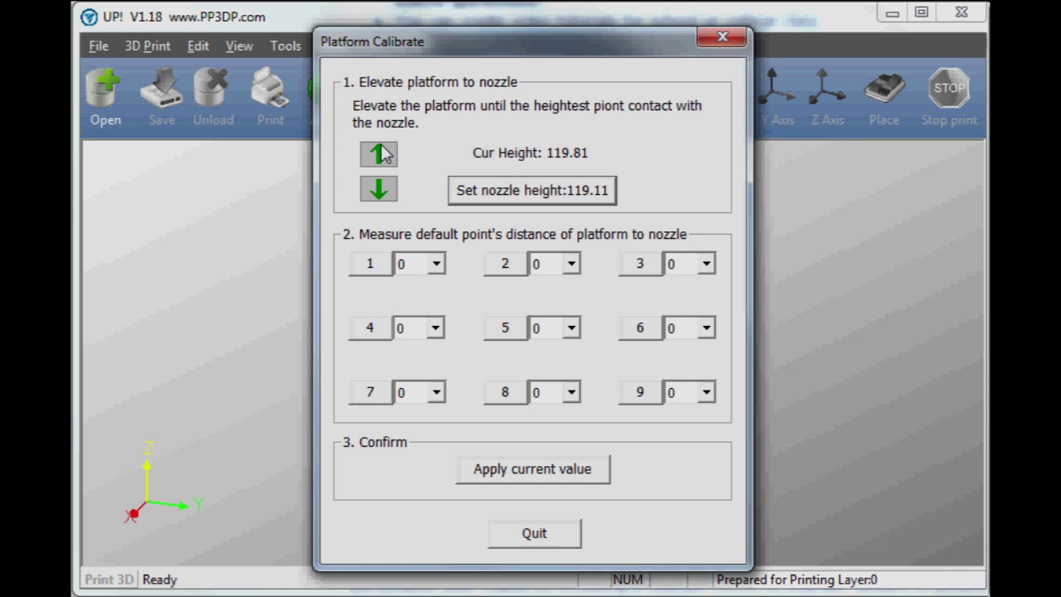
left_click(379, 153)
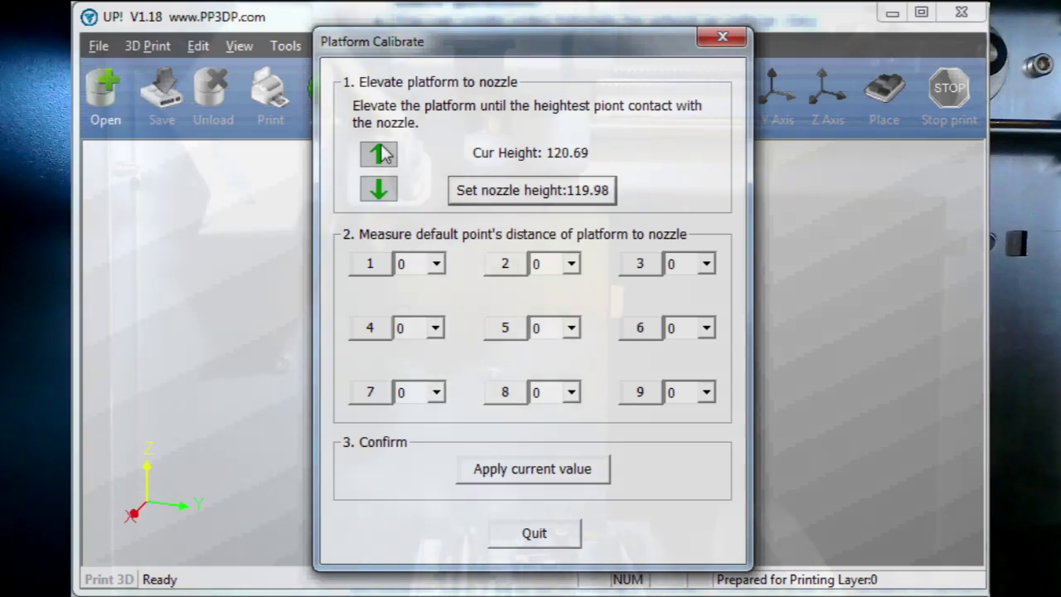
left_click(379, 153)
left_click(379, 154)
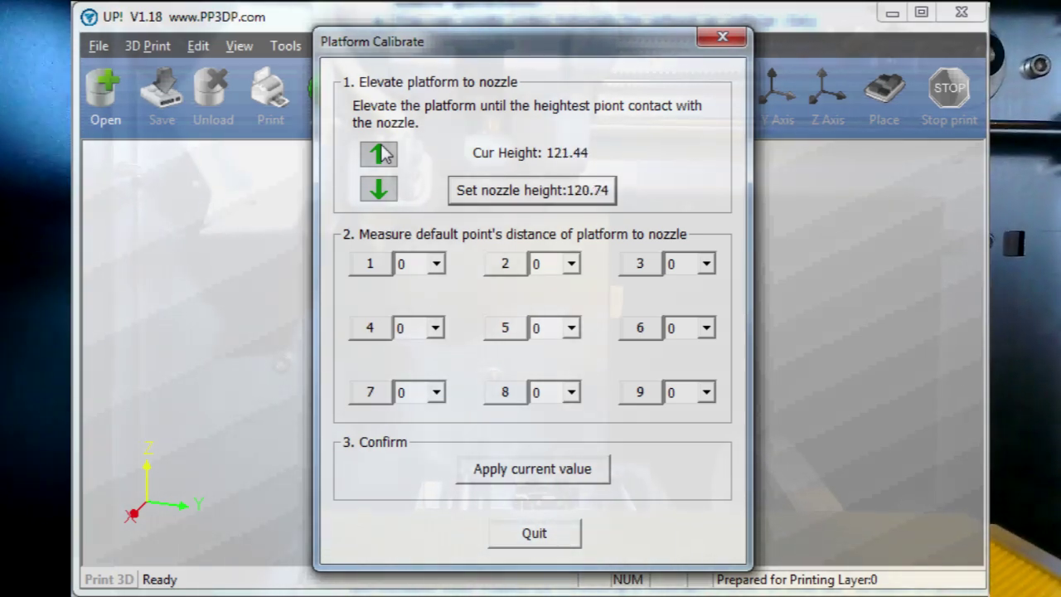
left_click(379, 154)
left_click(379, 154)
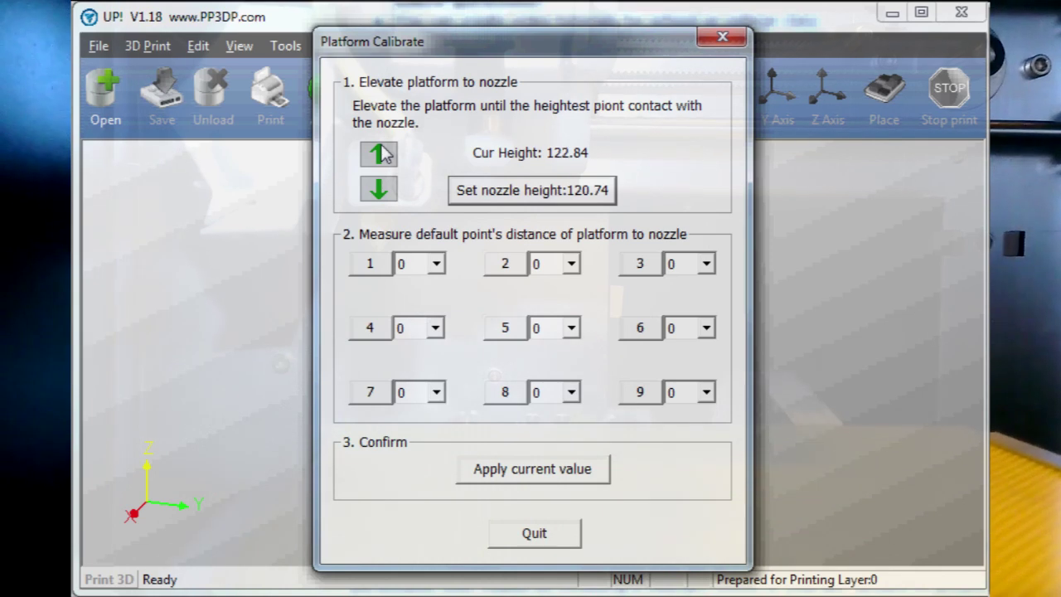
left_click(379, 154)
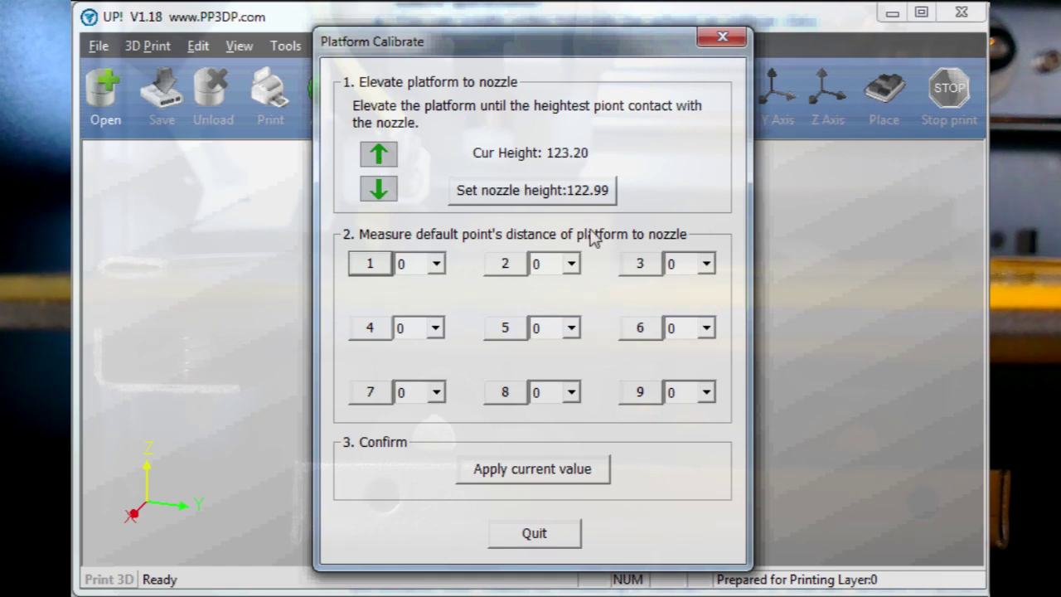
- Check the gaps over points 3 and 9, then set point 1's distance to 0.3
left_click(639, 266)
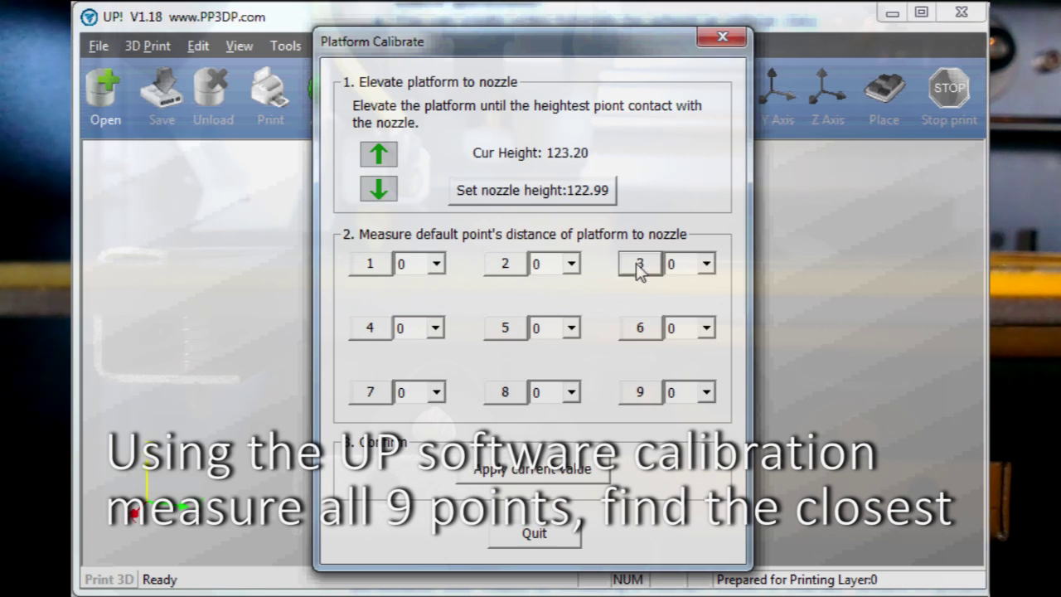
left_click(378, 154)
left_click(649, 395)
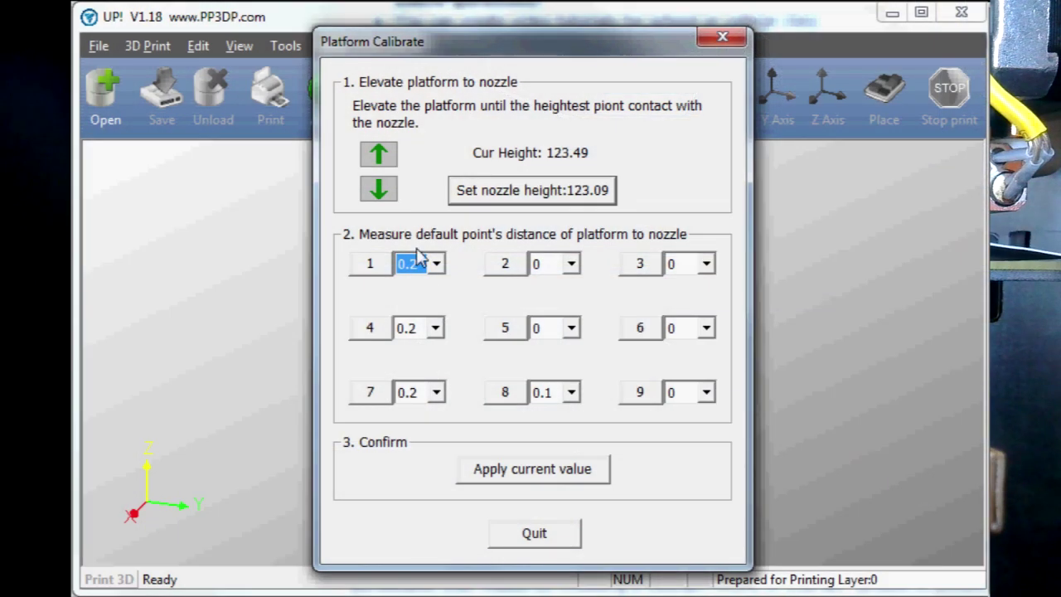
left_click(435, 263)
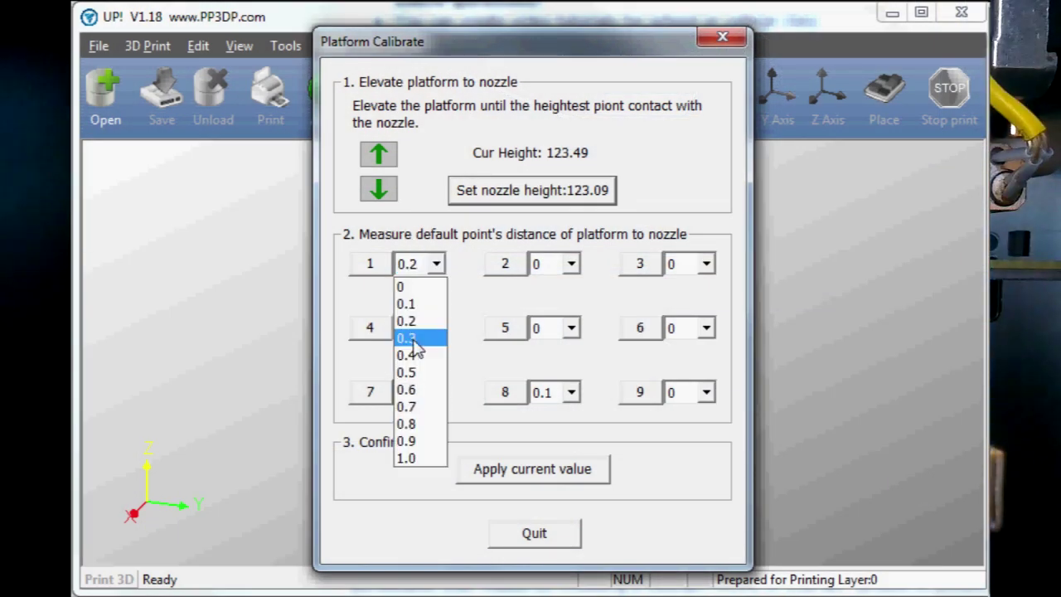
left_click(410, 340)
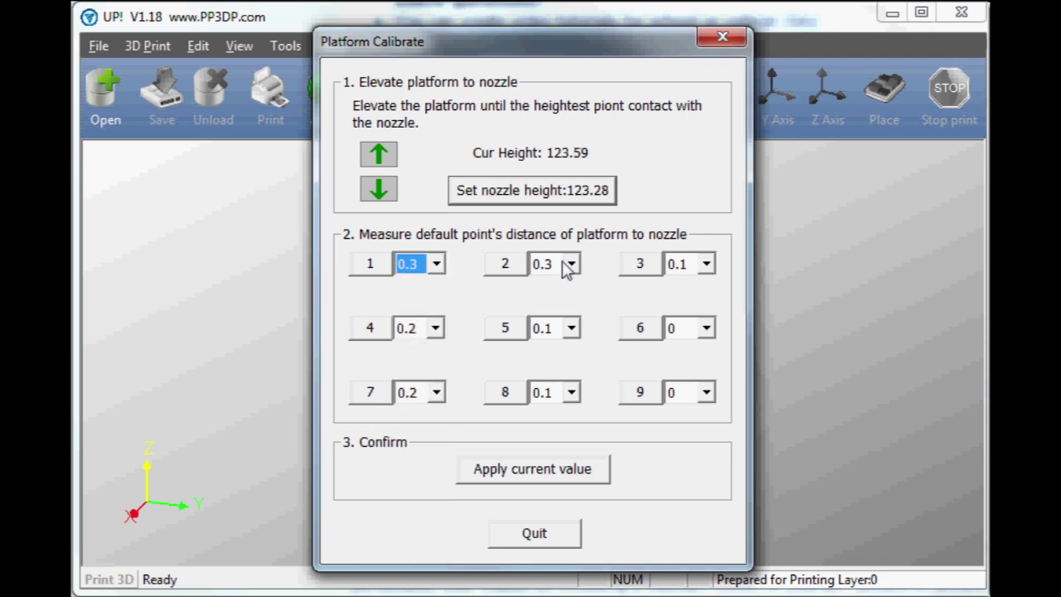
- Recheck point 4's distance and keep point 2's distance at 0.3
left_click(421, 336)
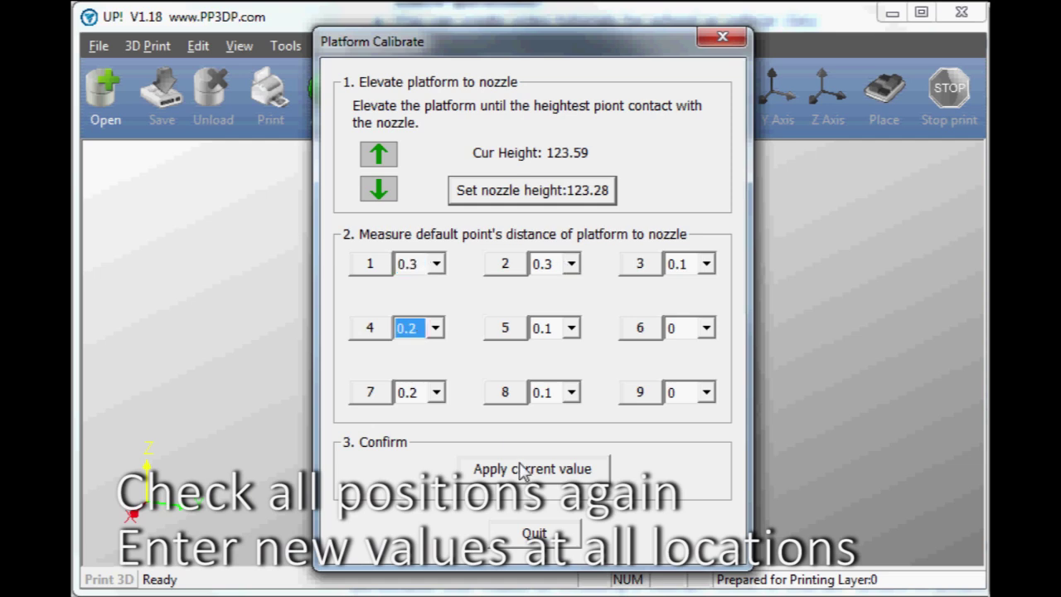
left_click(552, 274)
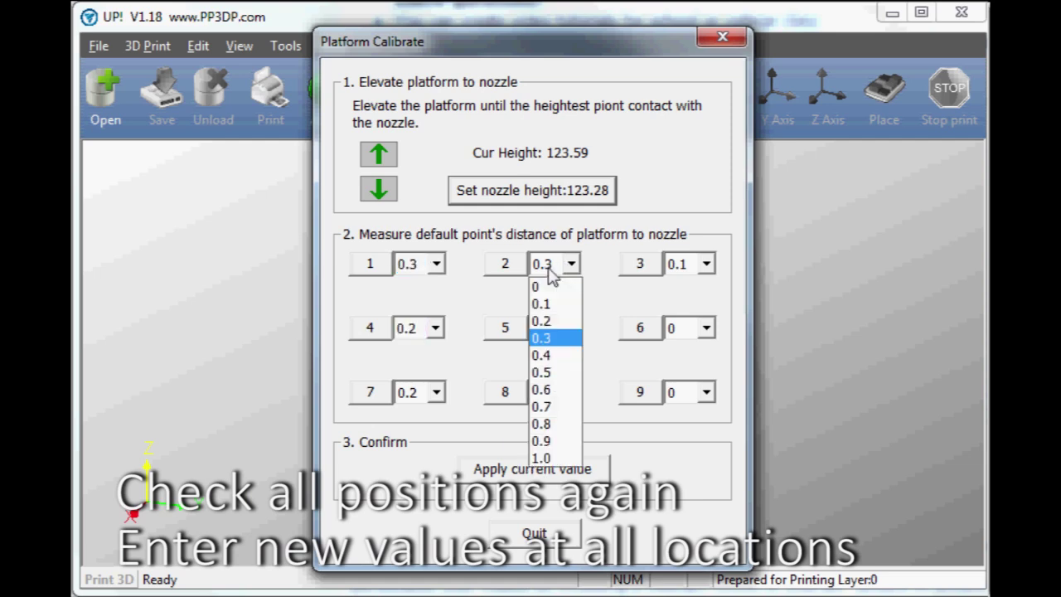
left_click(556, 267)
left_click(549, 264)
left_click(543, 267)
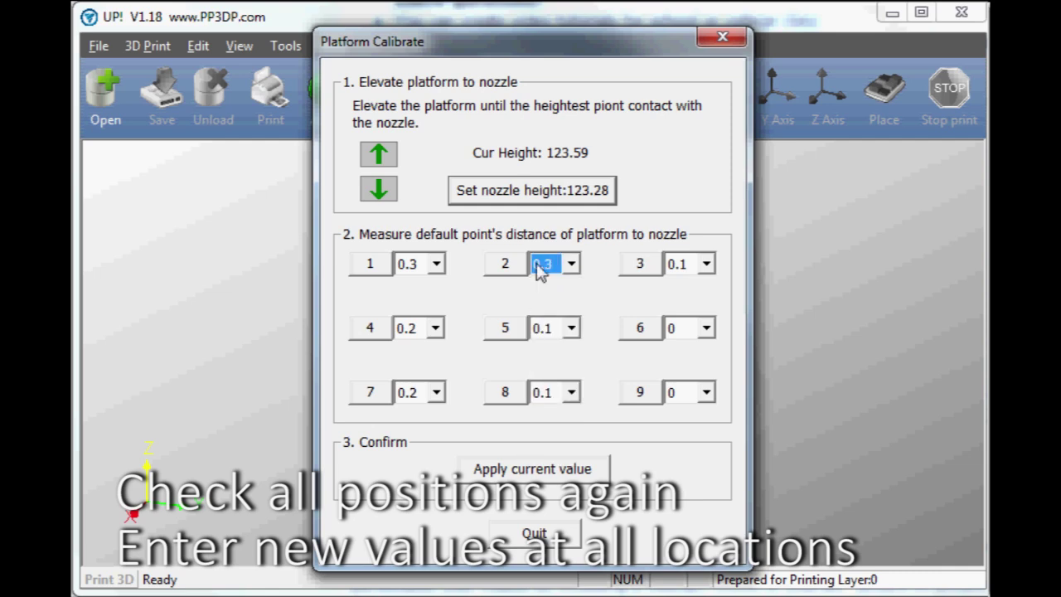
- Set point 3's distance to 0.1 and keep points 6 and 9 at 0
left_click(684, 264)
left_click(677, 305)
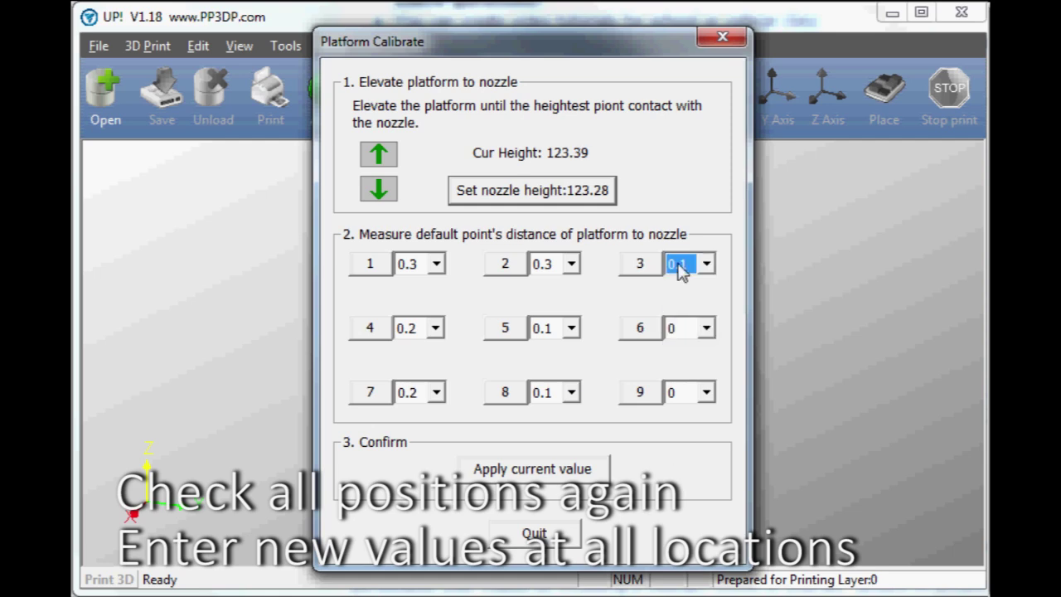
left_click(698, 332)
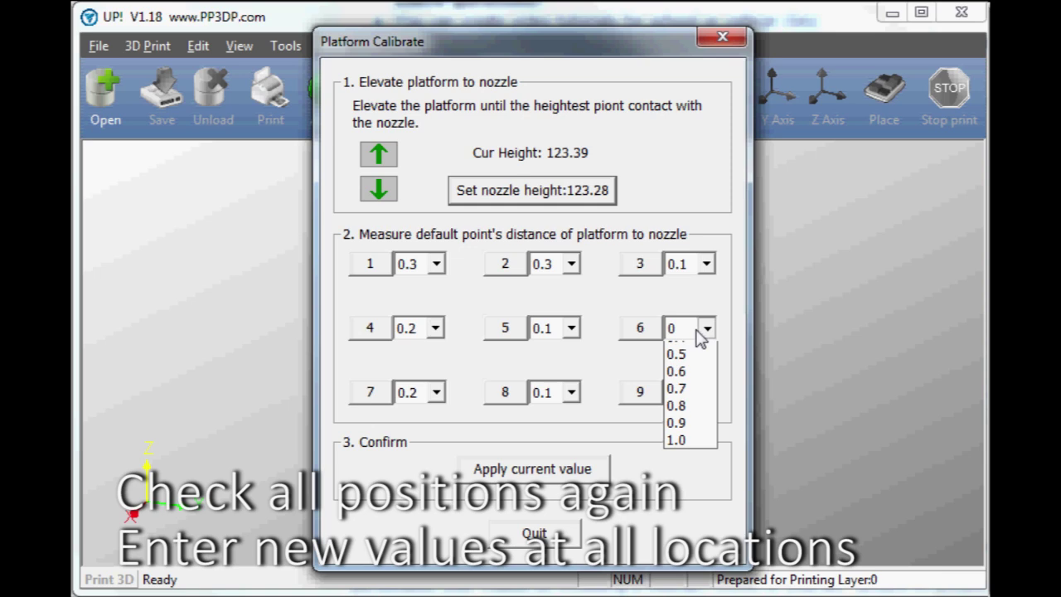
left_click(701, 338)
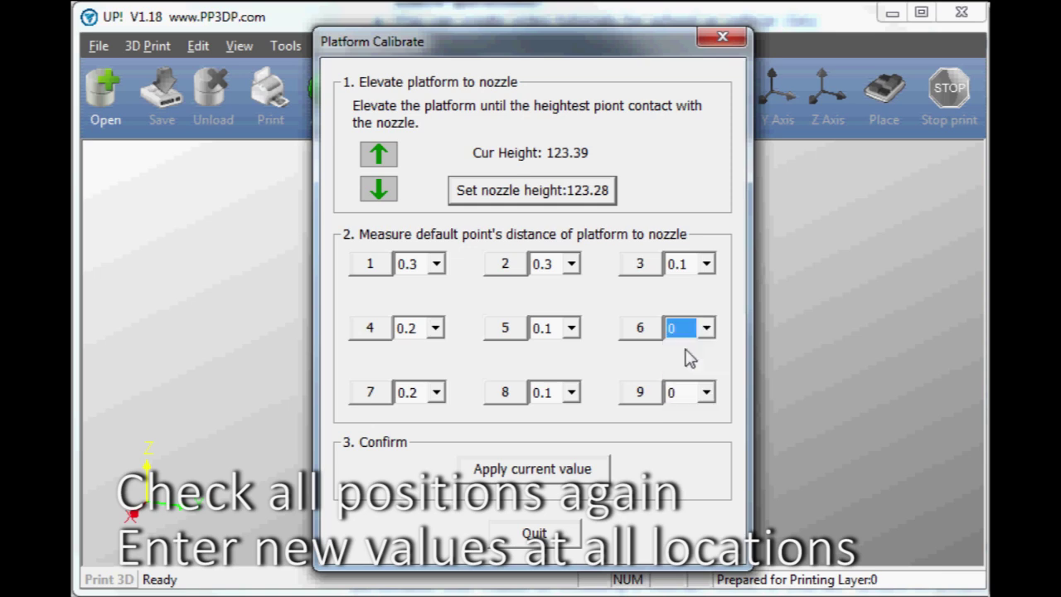
left_click(675, 397)
left_click(675, 417)
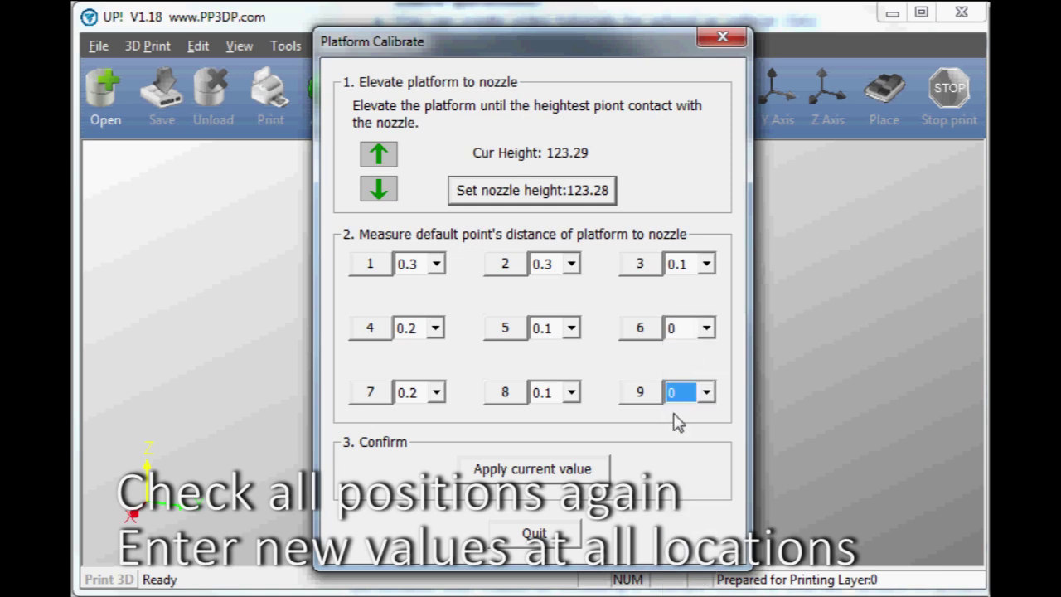
- Apply the current distance values and confirm with Yes
left_click(521, 475)
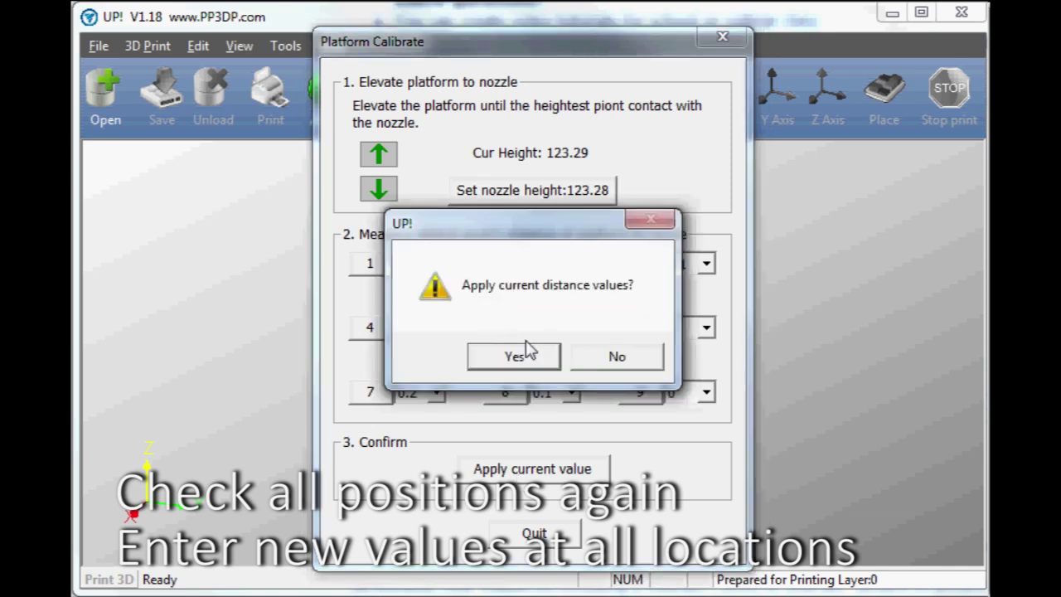
left_click(524, 368)
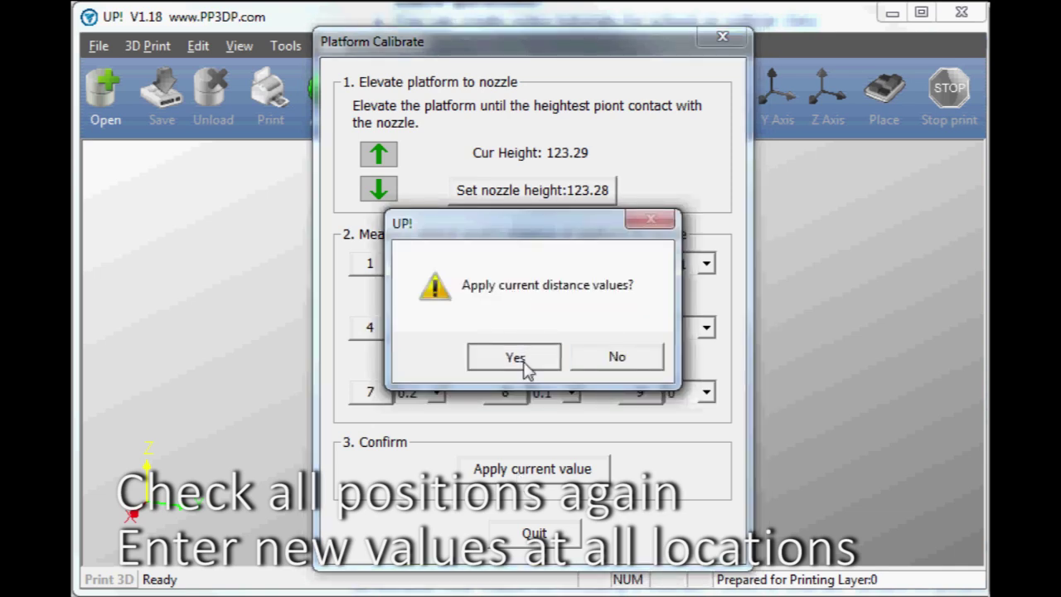